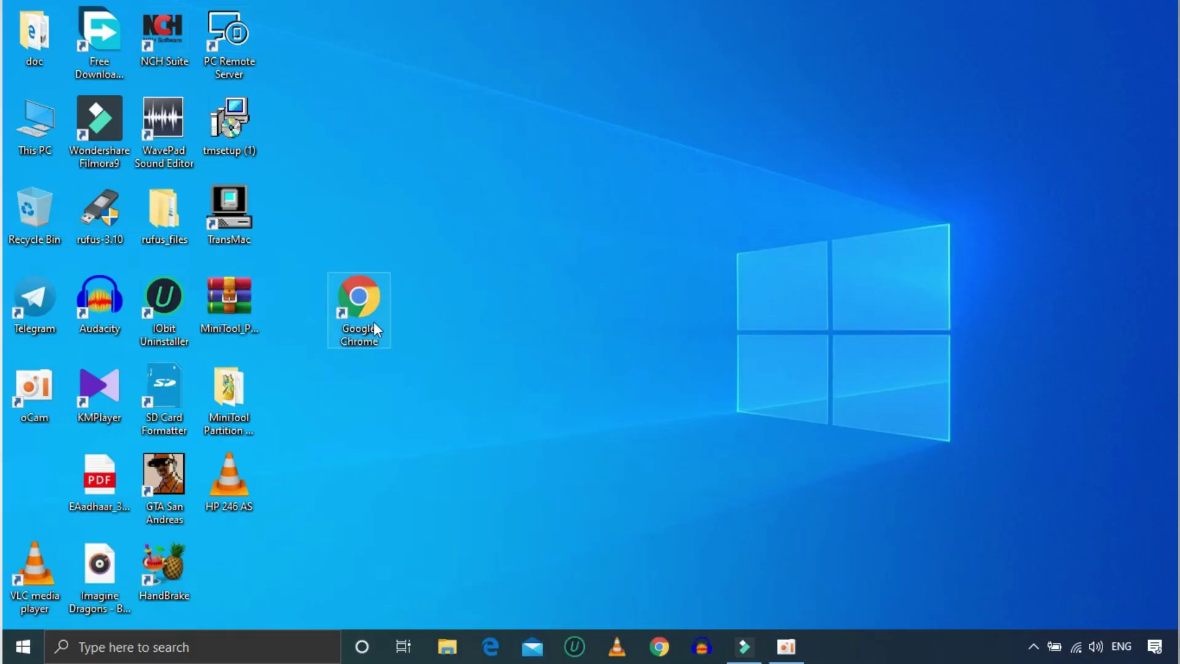
Open Google Chrome, search for "windows 10 iso download microsoft" and open Microsoft's Download Windows 10 Disc Image (ISO File) result
double_click(373, 322)
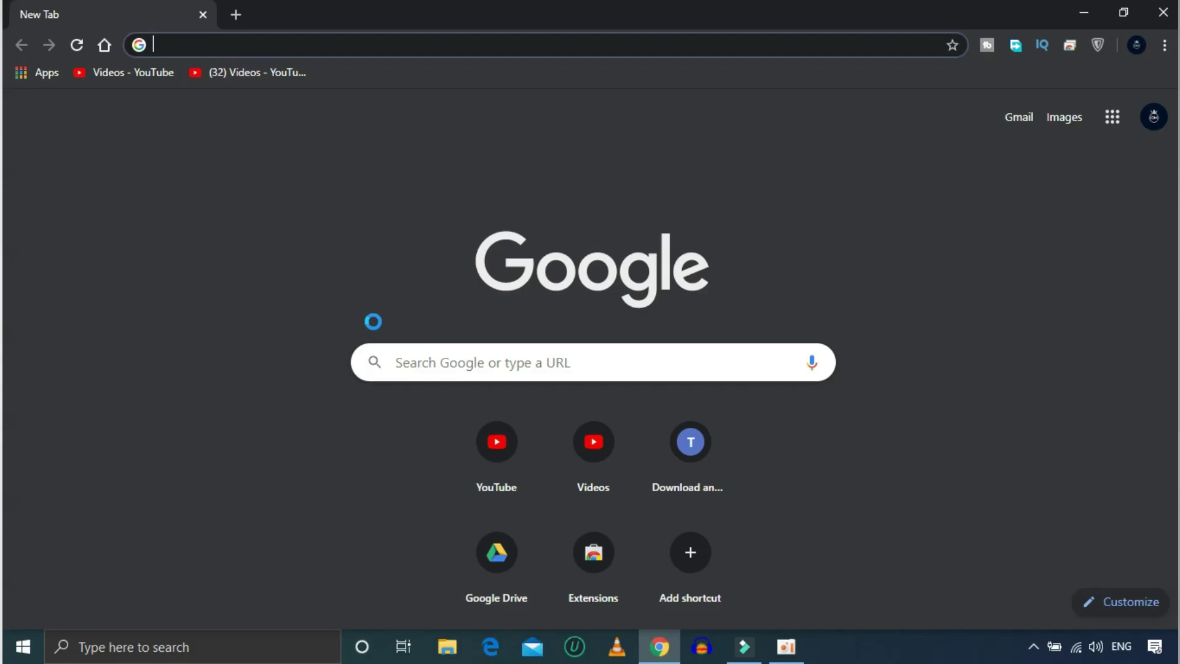
type("w")
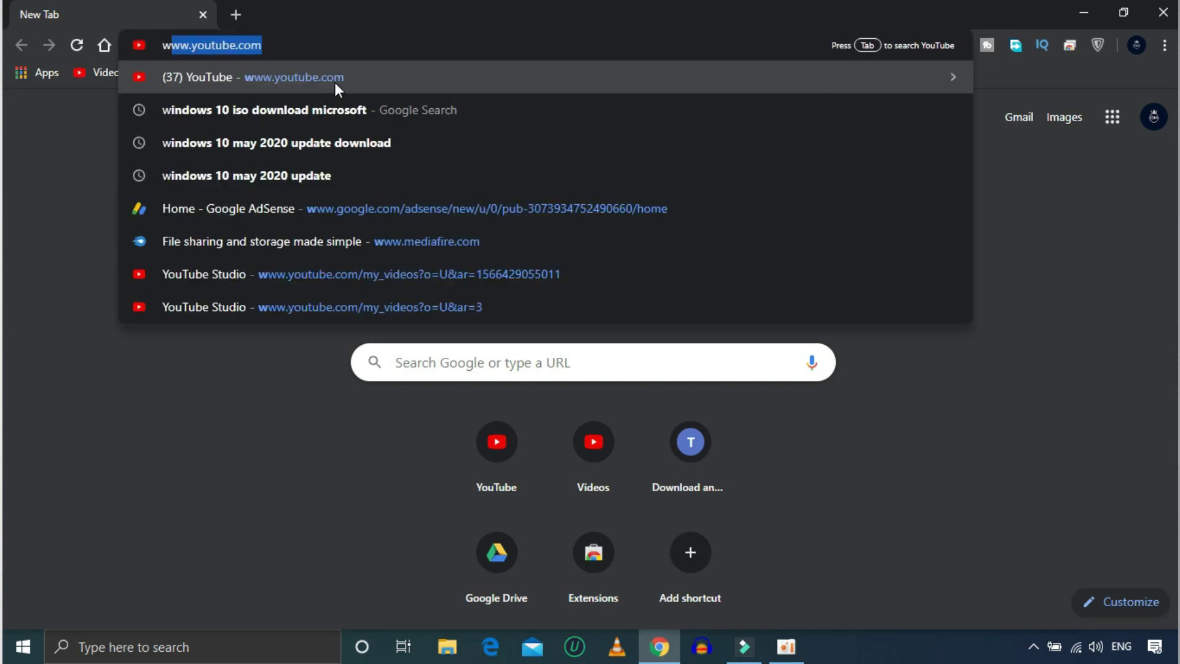
key("Escape")
key("Escape")
type("w")
key("Down")
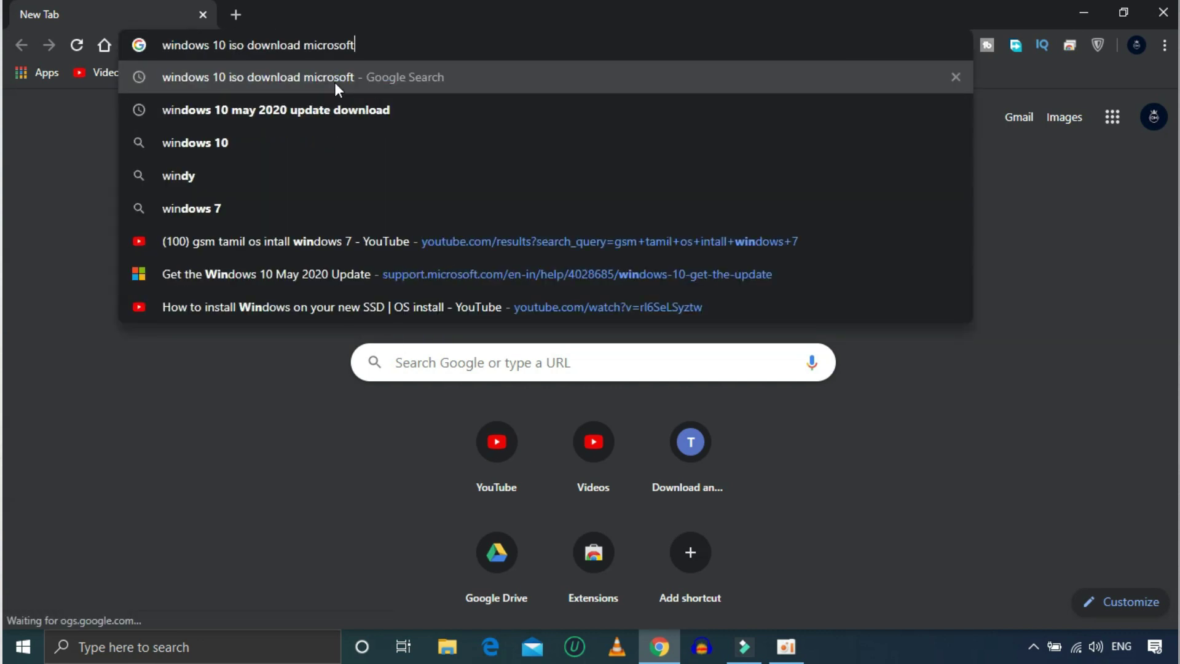
key("Return")
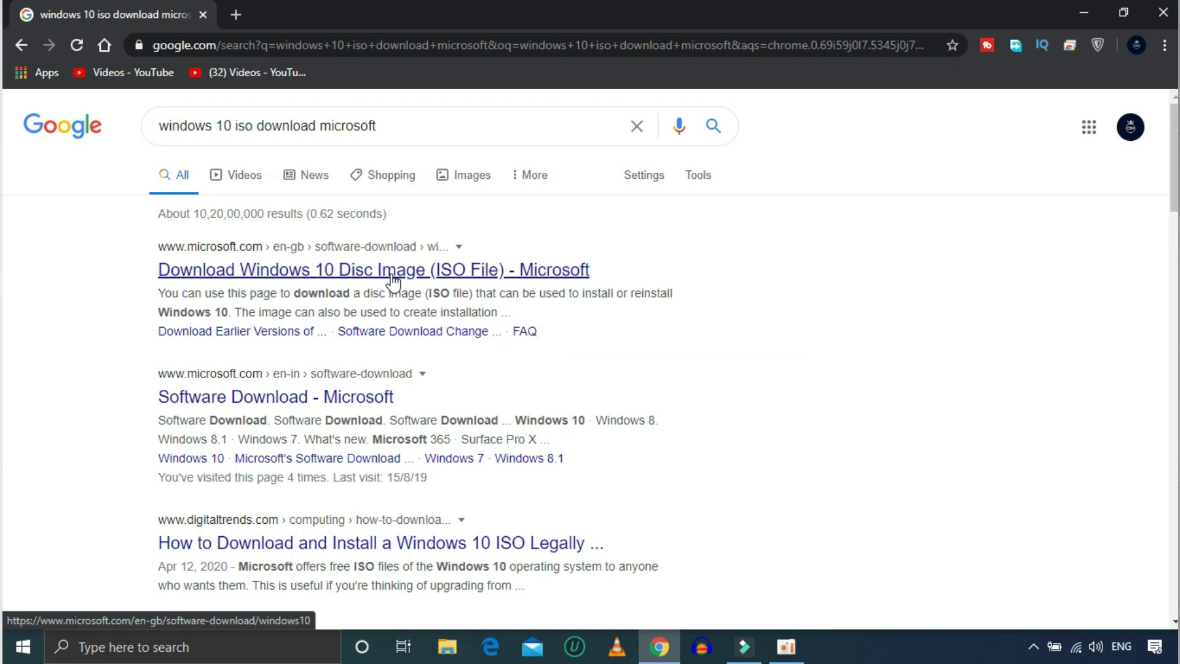
left_click(394, 282)
Download Windows10Upgrade9252.exe to the desktop with Free Download Manager and start the update in Windows 10 Update Assistant
left_click_drag(420, 363, 69, 332)
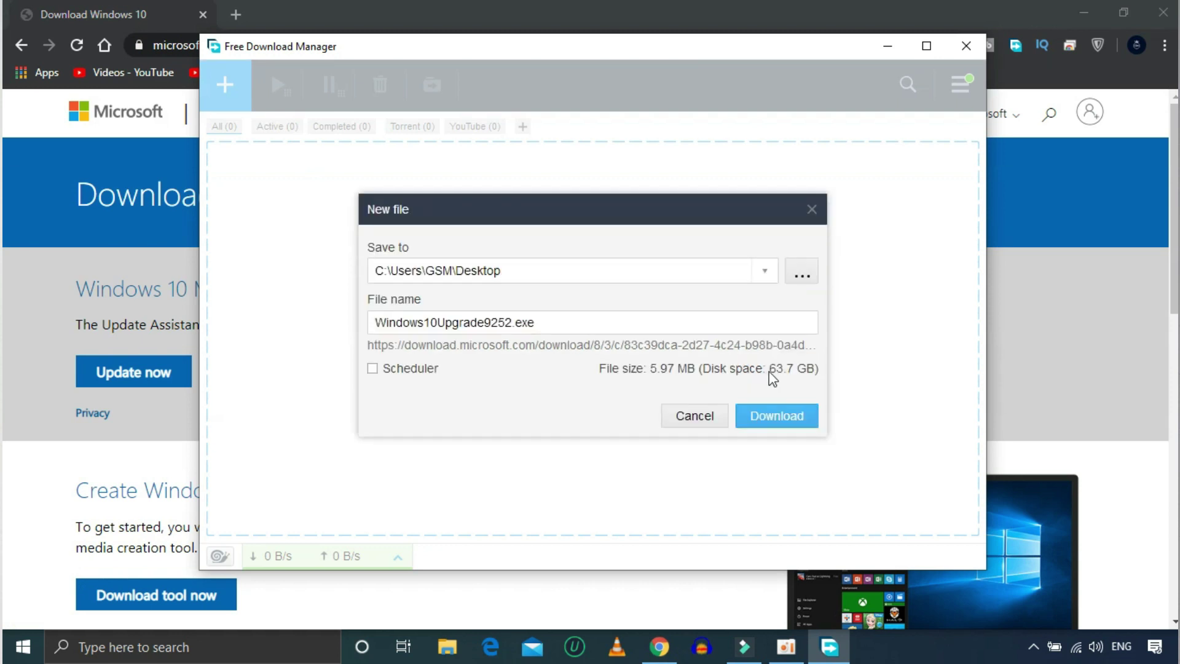
left_click(775, 415)
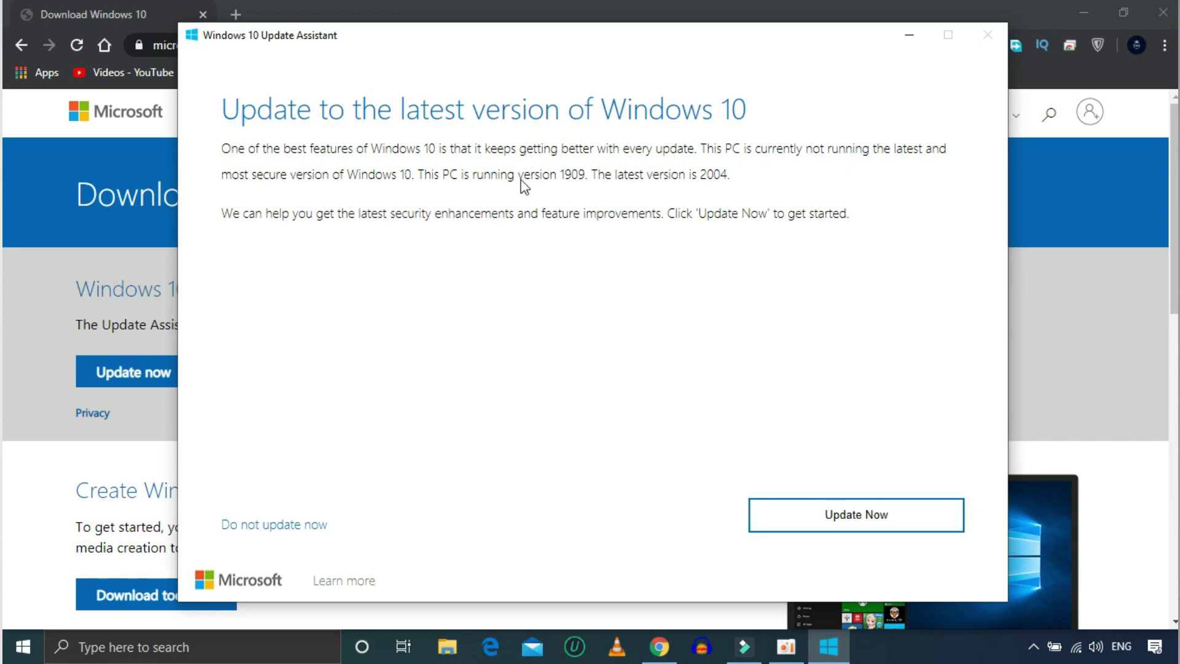
left_click(799, 518)
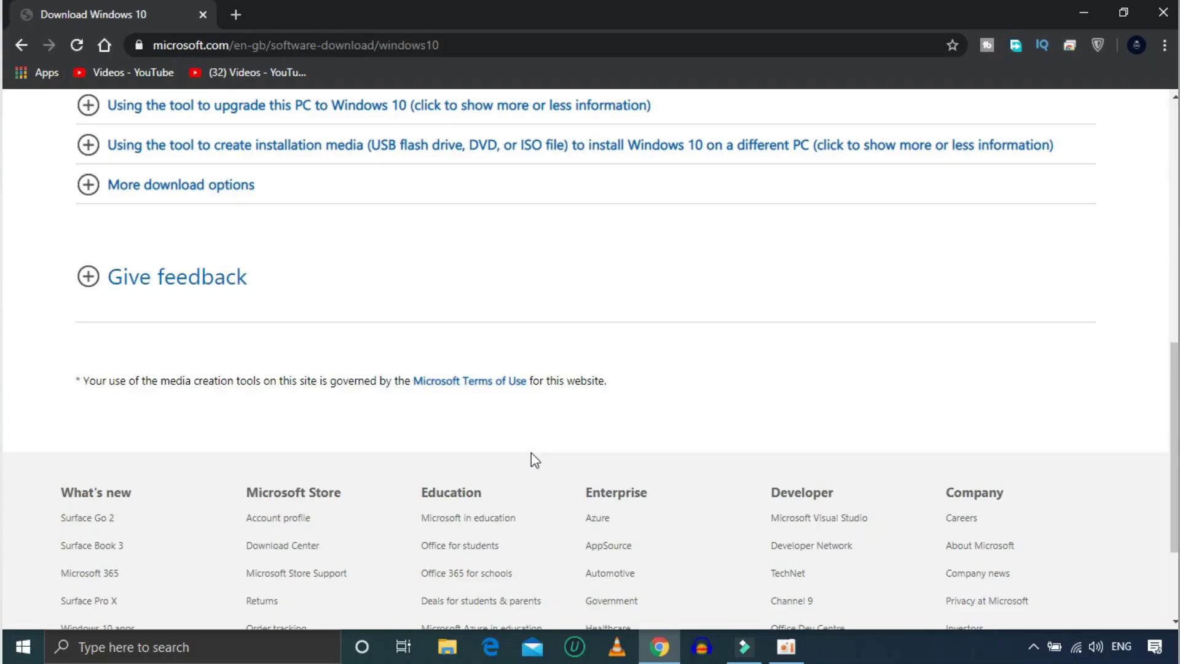
Open the developer tools on Microsoft's Download Windows 10 page and turn on device emulation
scroll(531, 458, "up", 15)
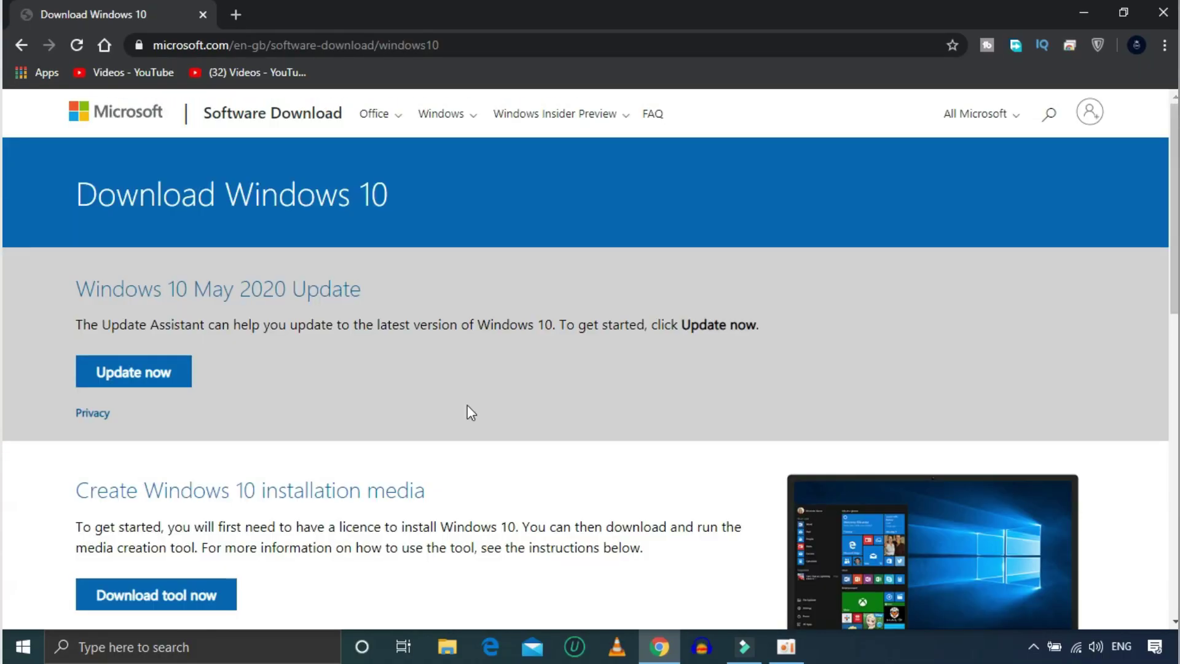
left_click(1165, 45)
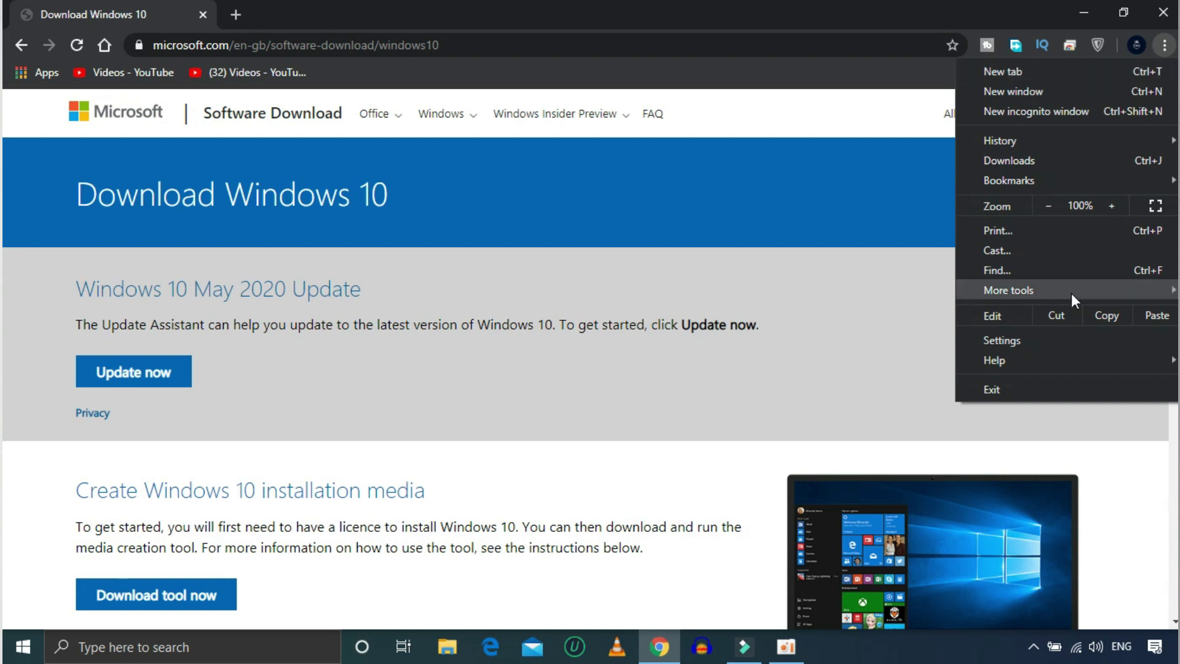
mouse_move(1053, 290)
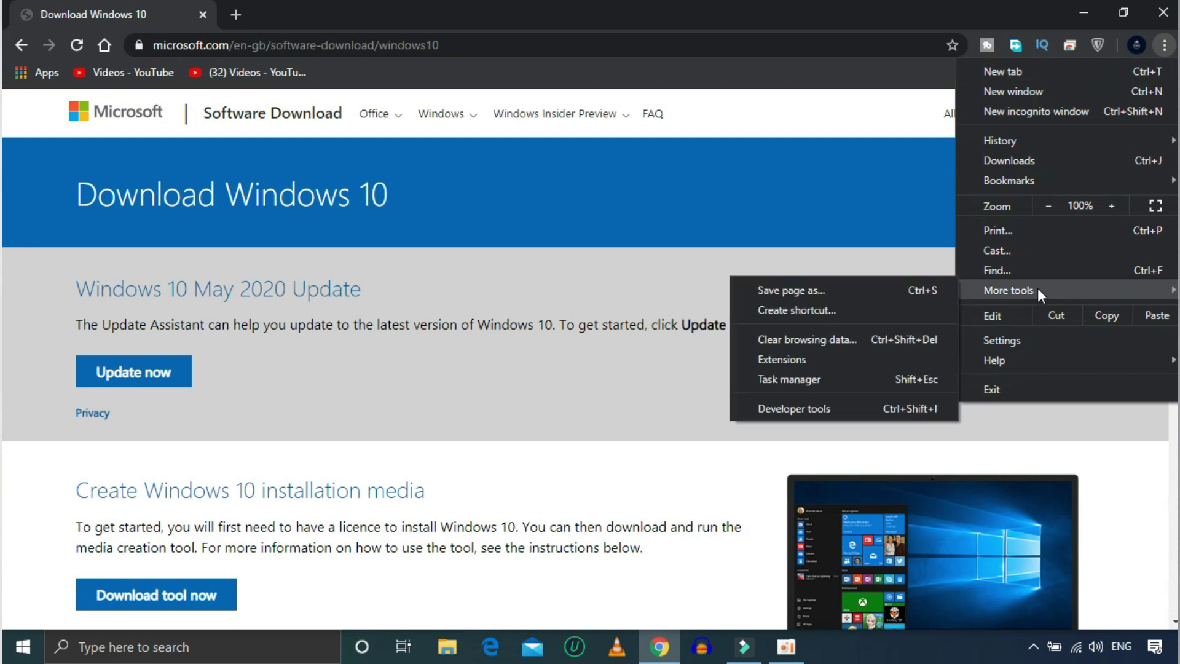
left_click(807, 404)
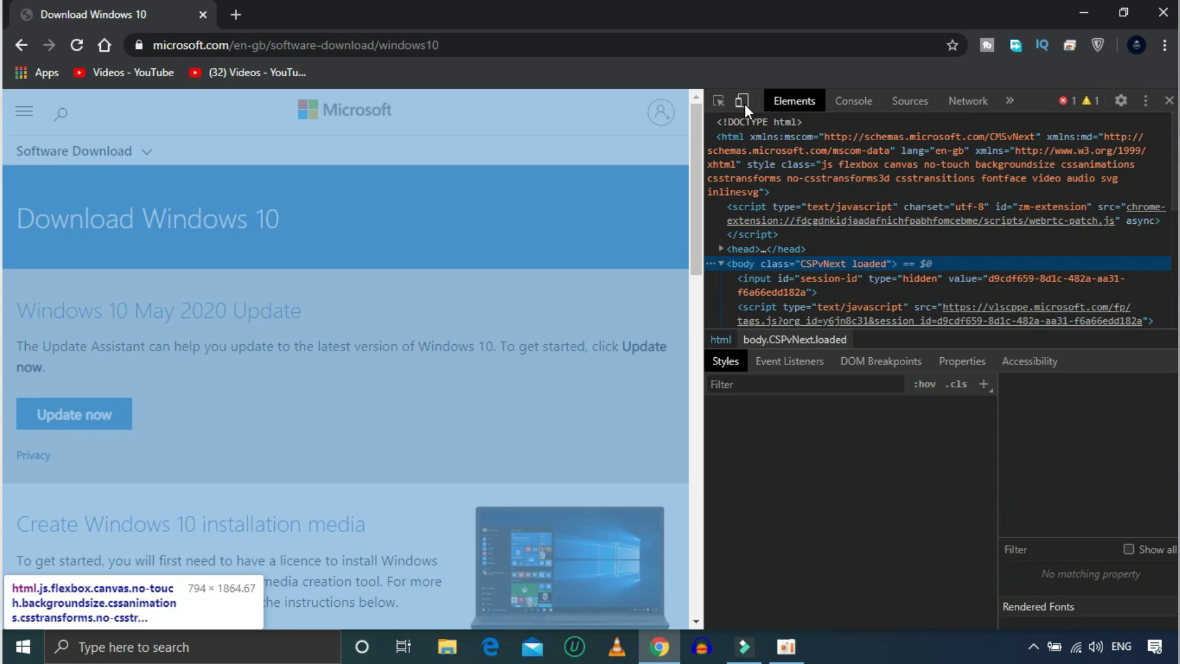
left_click(743, 101)
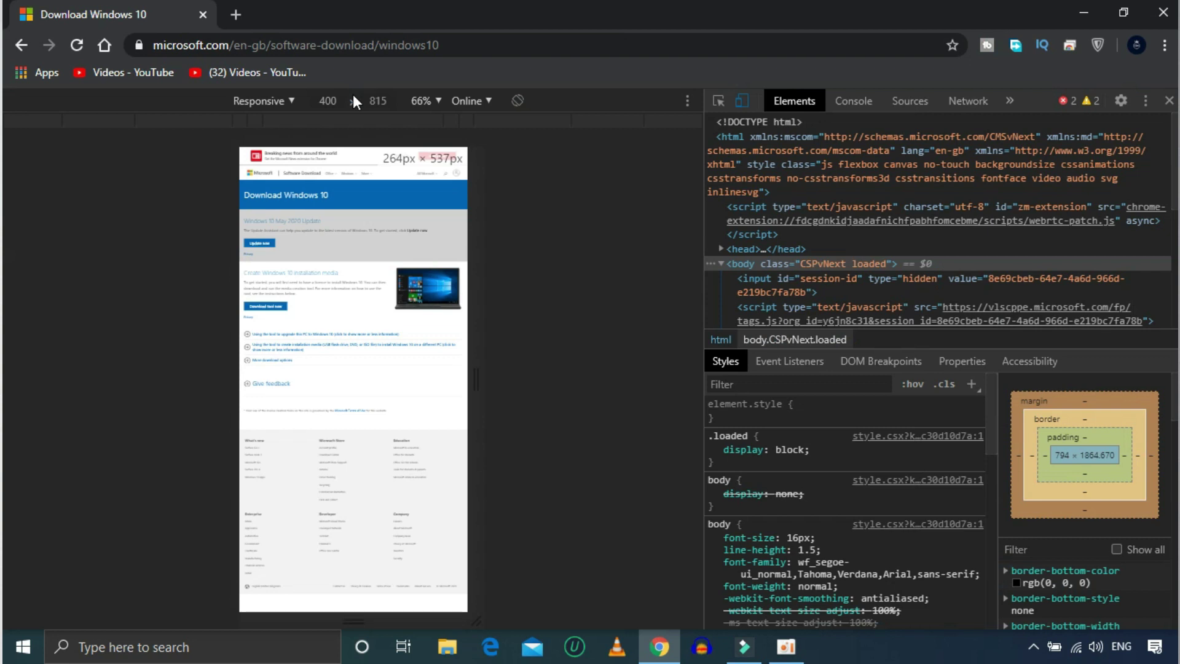
Emulate a Galaxy S5, then reload the page and close the developer tools to reach the ISO download page
left_click(263, 101)
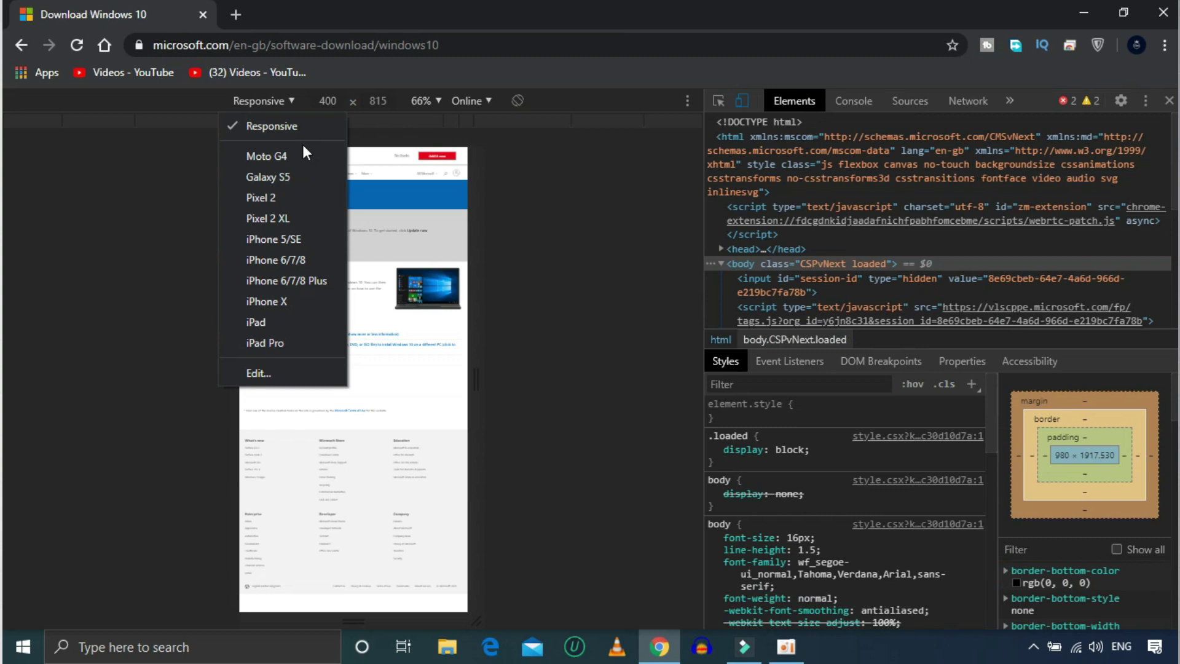
left_click(292, 178)
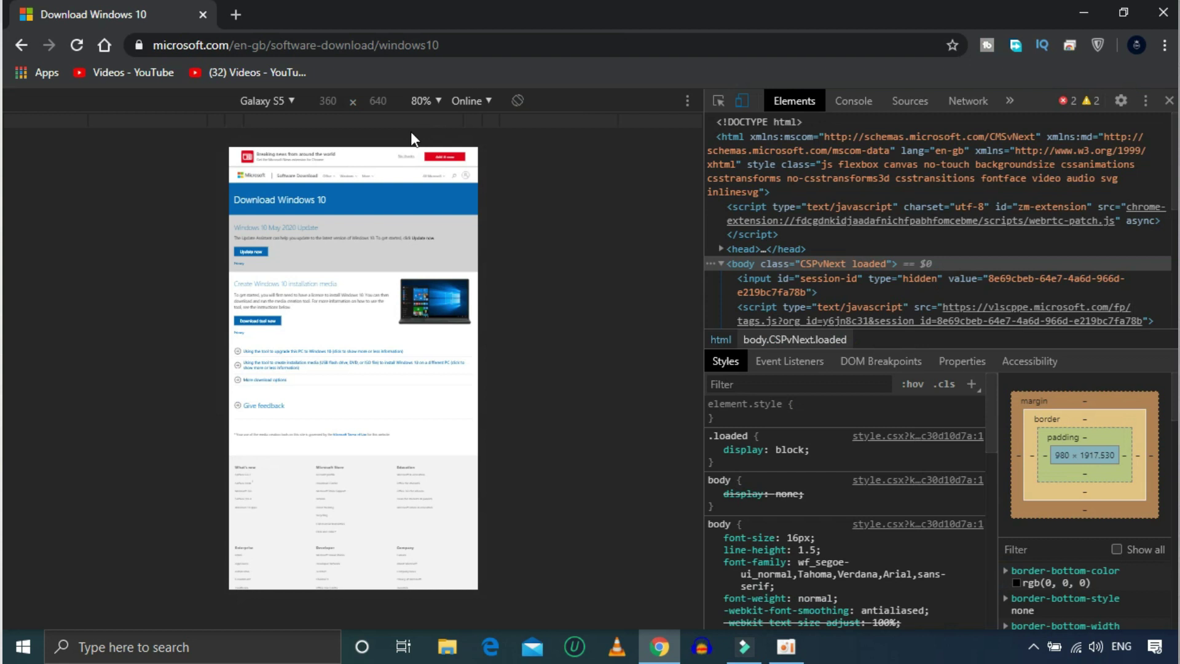
key("F5")
key("F12")
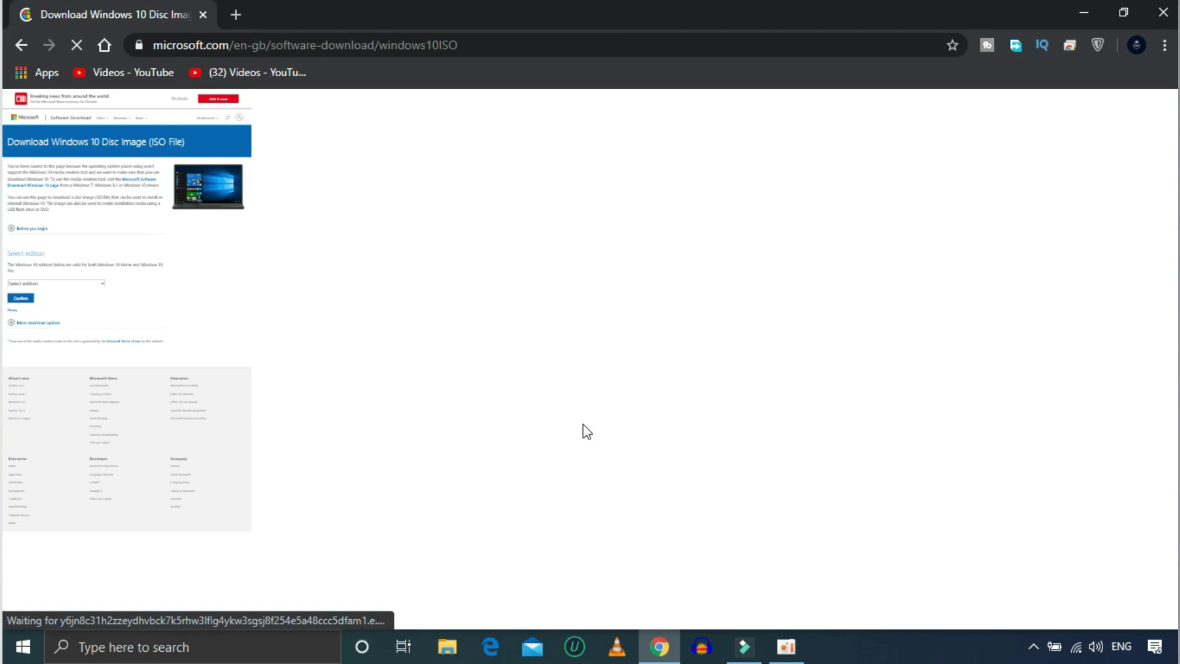
Select the Windows 10 edition under Windows 10 May 2020 Update and confirm it
left_click(389, 296)
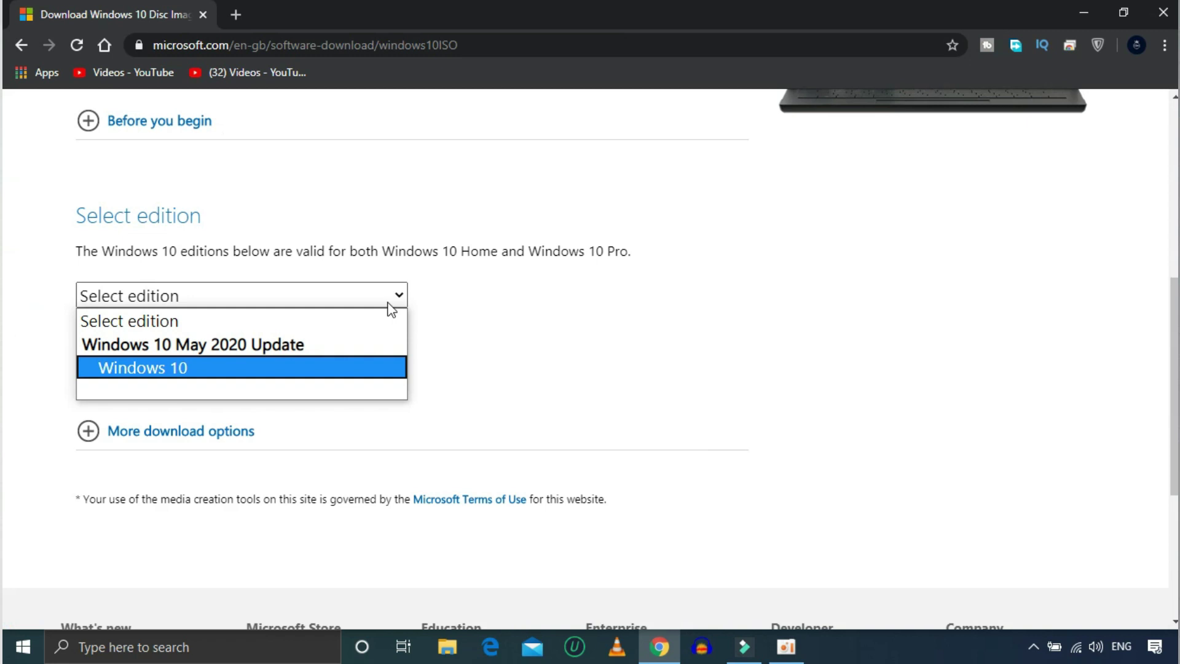
left_click(288, 367)
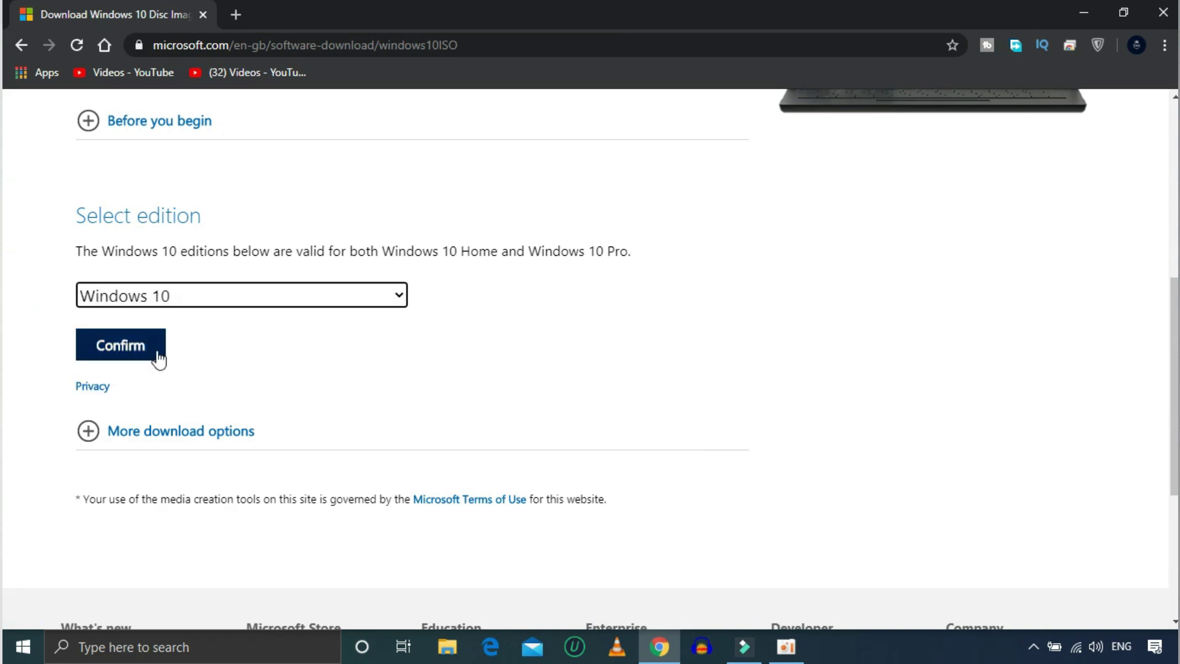
left_click(126, 356)
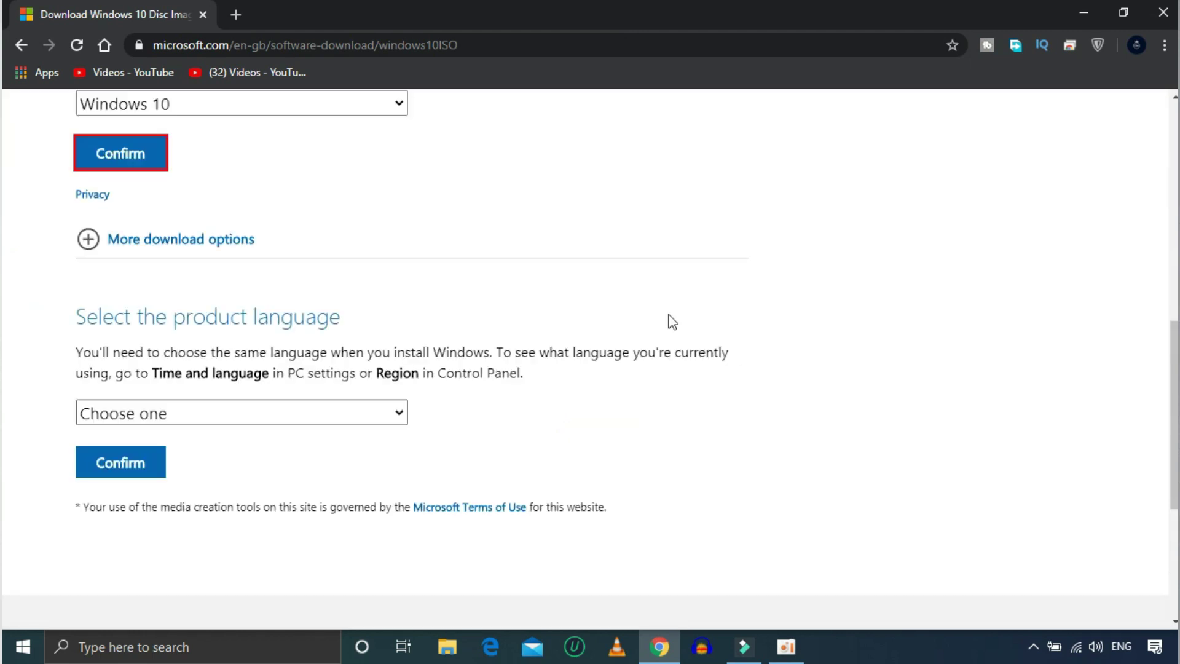
Select English as the product language and confirm it
left_click(389, 414)
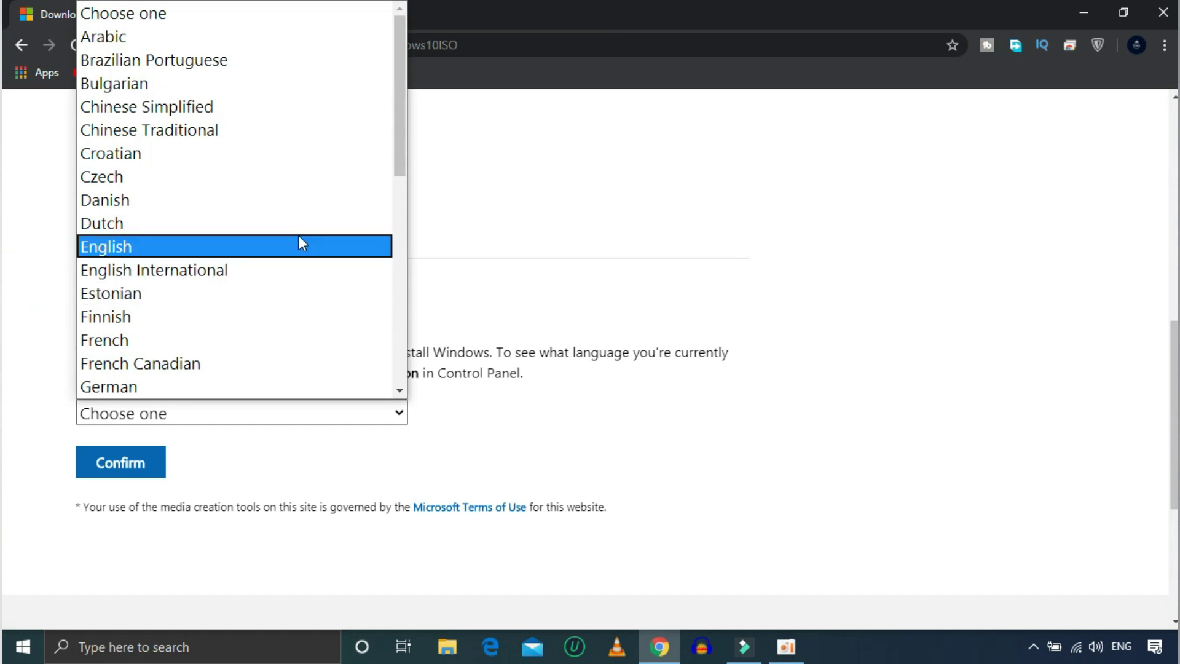
left_click(289, 247)
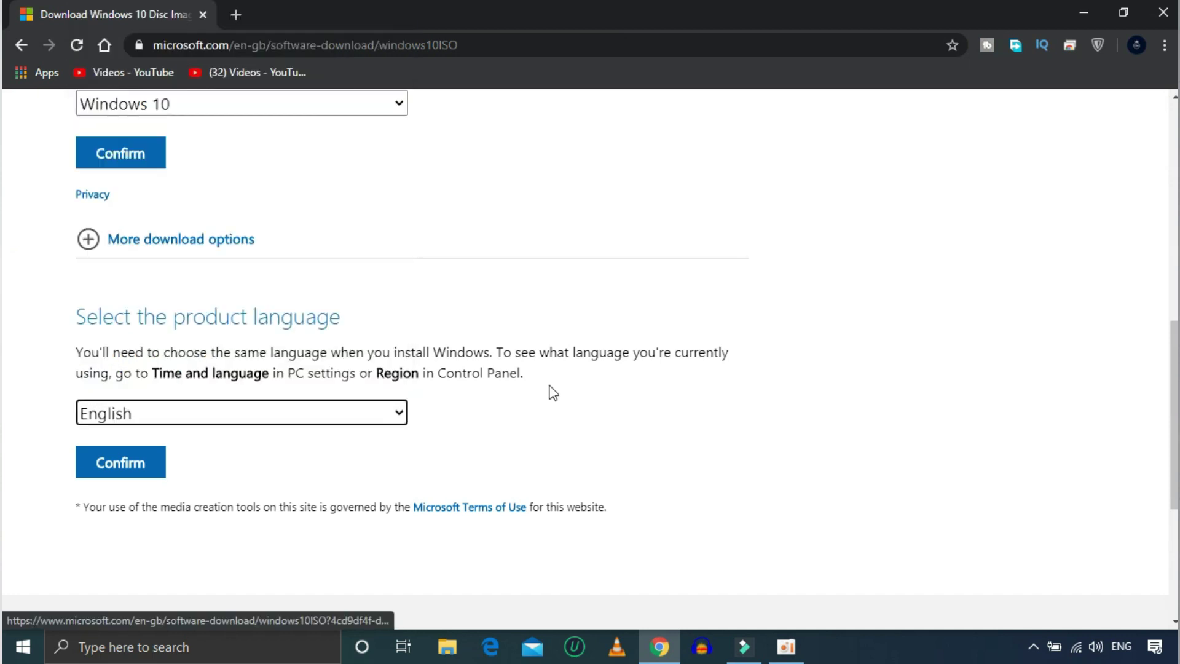
left_click(127, 467)
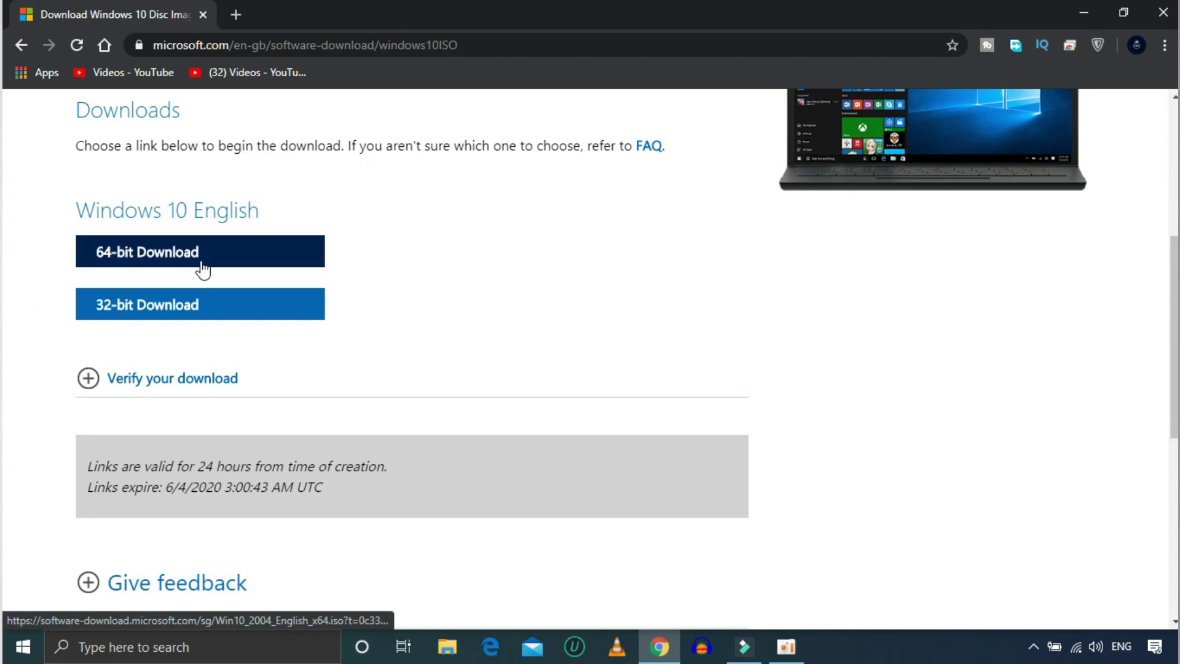
Start the 64-bit download of Win10_2004_English_x64.iso to the desktop in Free Download Manager
left_click(163, 261)
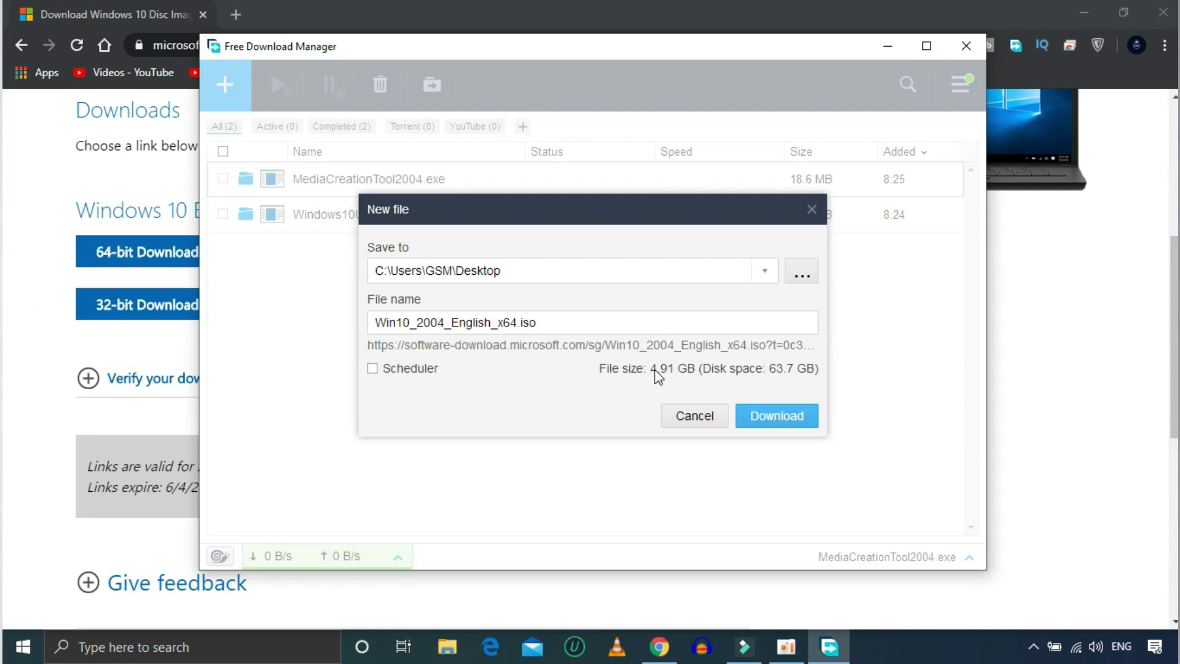
key("Return")
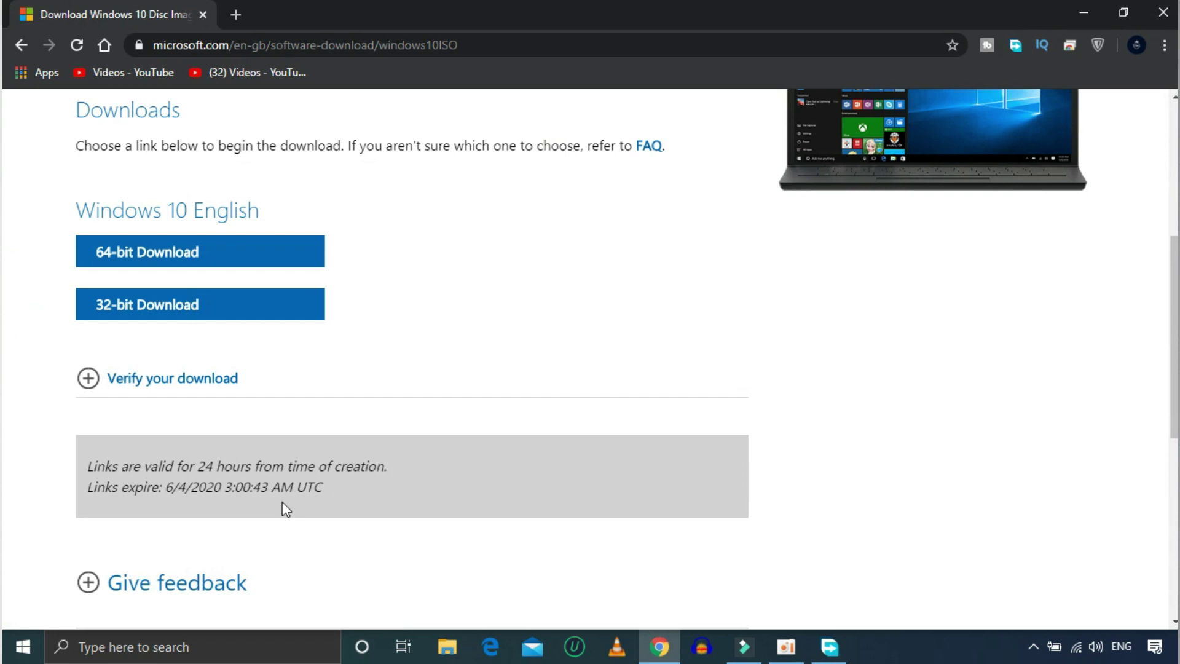
Check the download links' expiry notice and the ISO's download progress in the Free Download Manager window
triple_click(396, 486)
left_click(394, 500)
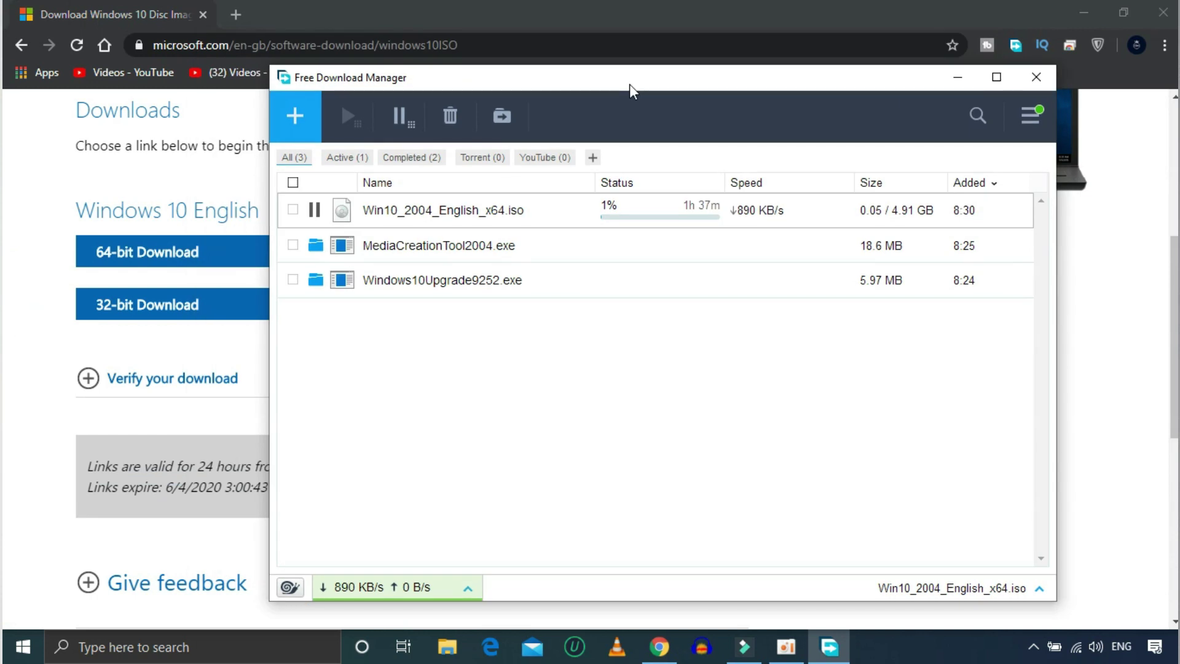
left_click_drag(629, 84, 670, 94)
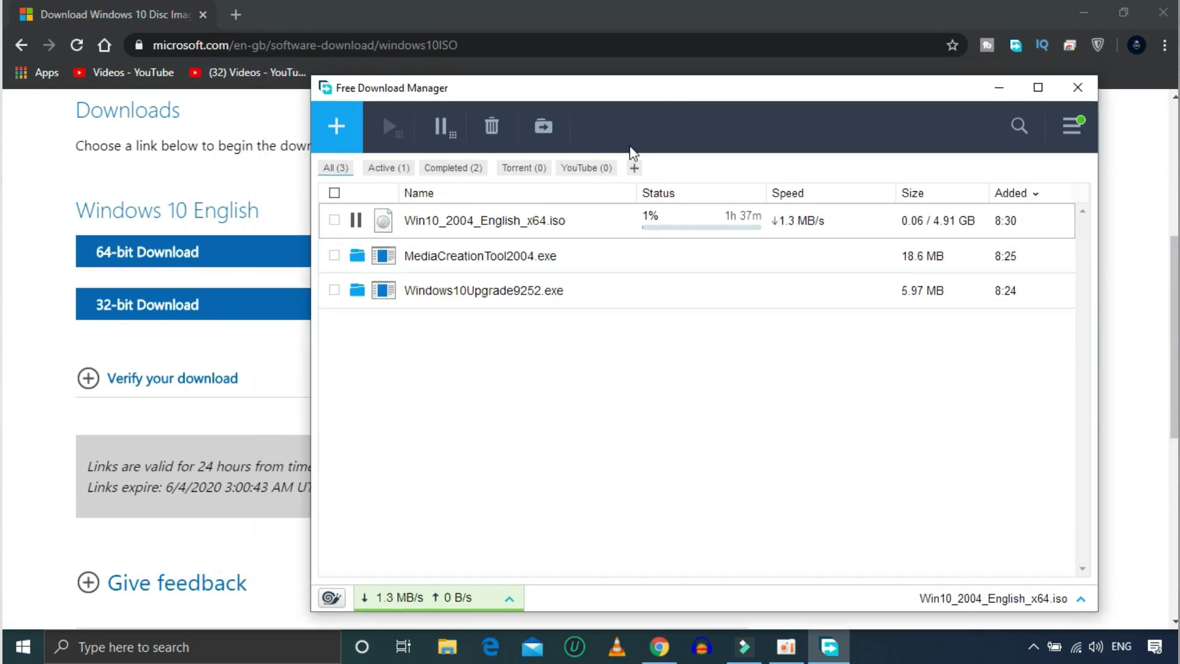